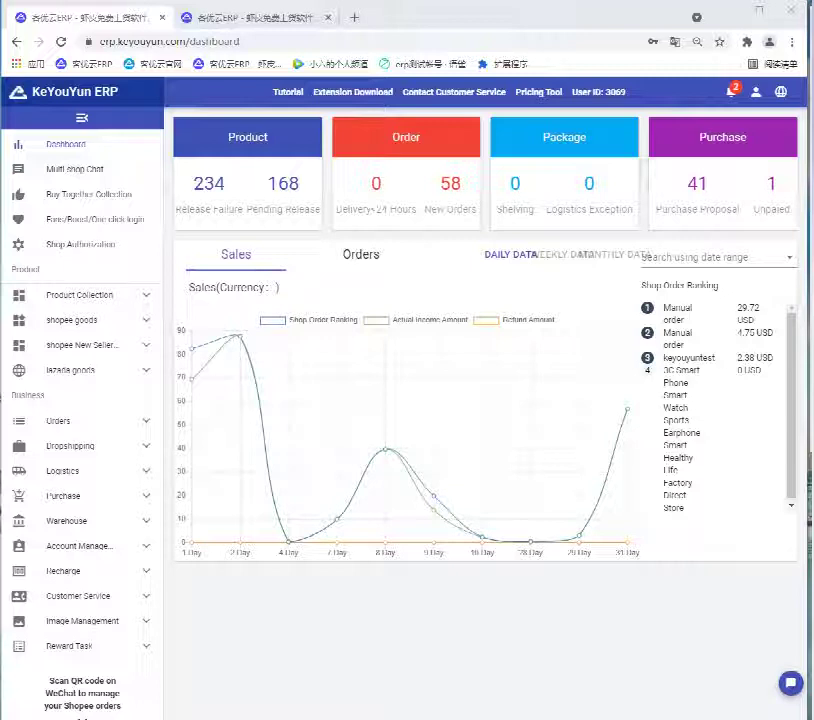
# Step: Open the Recharge Order Center showing the 18459.14 coin balance and VIP packages
pyautogui.scroll(-1, 37, 630)
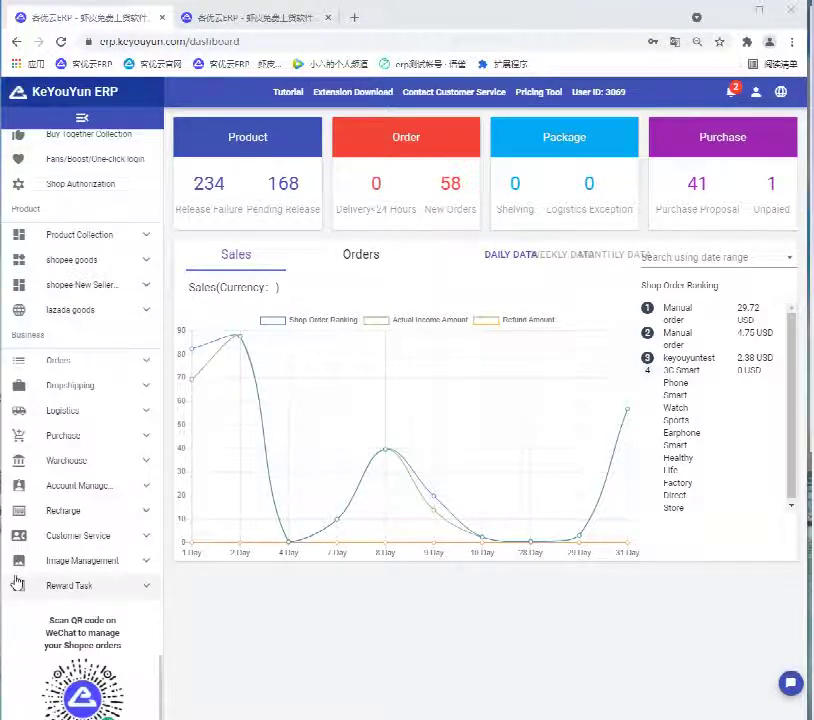
pyautogui.click(84, 519)
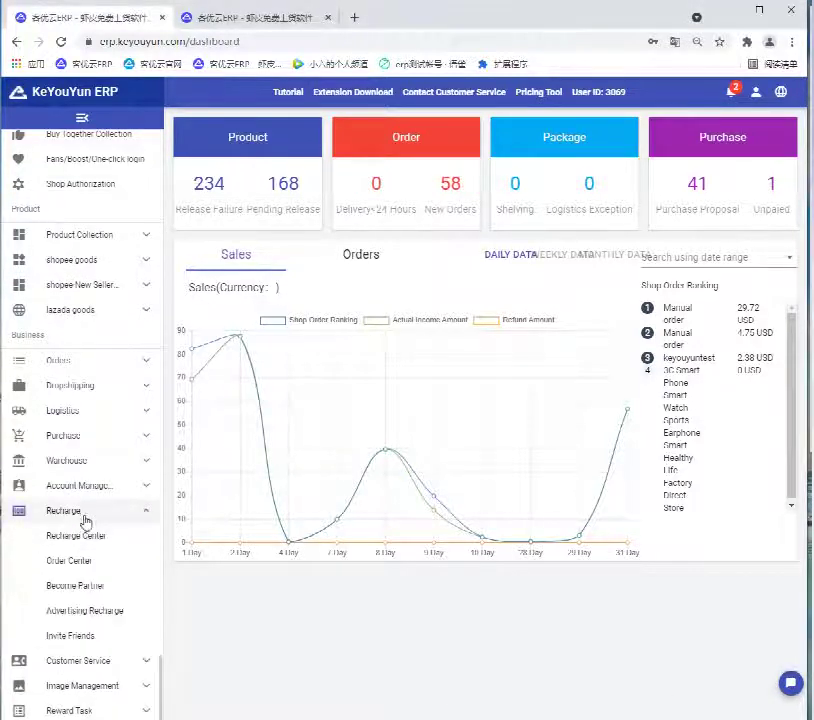
pyautogui.click(117, 570)
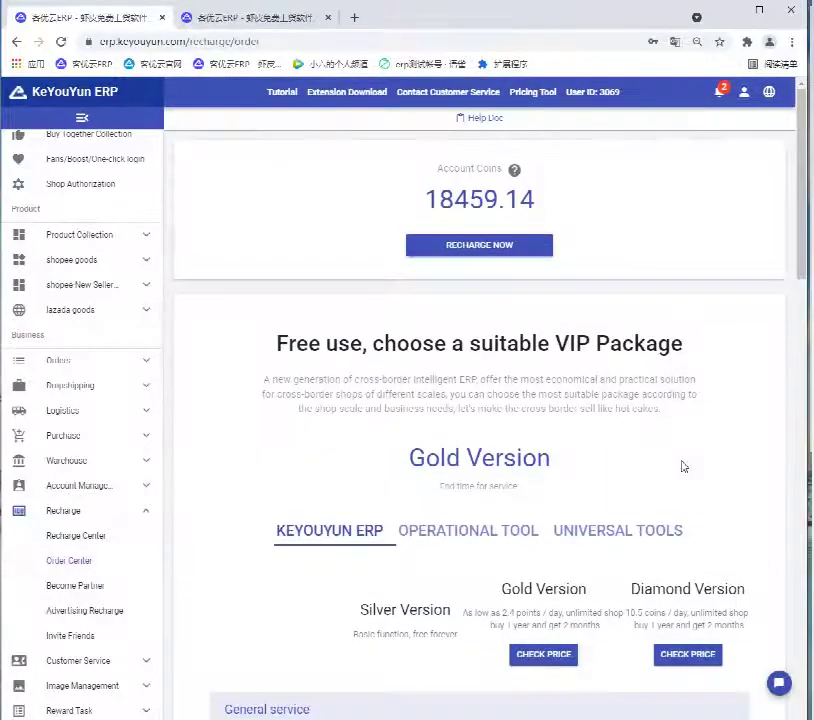
# Step: View the Warehousing and packaging system price for 1 year 360day/1000pcs, then close without buying
pyautogui.scroll(-1, 681, 465)
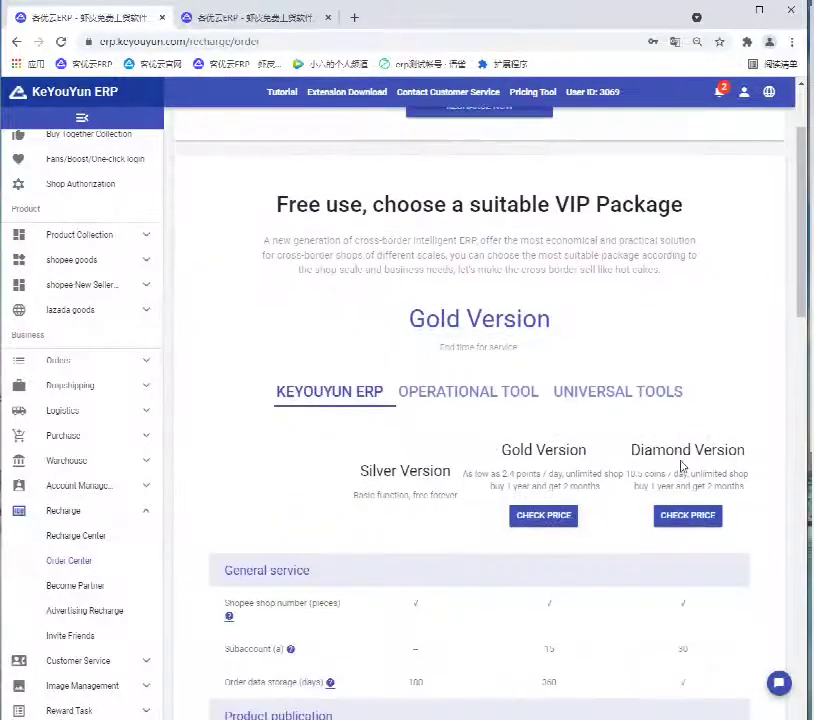
pyautogui.click(588, 399)
pyautogui.scroll(-3, 590, 436)
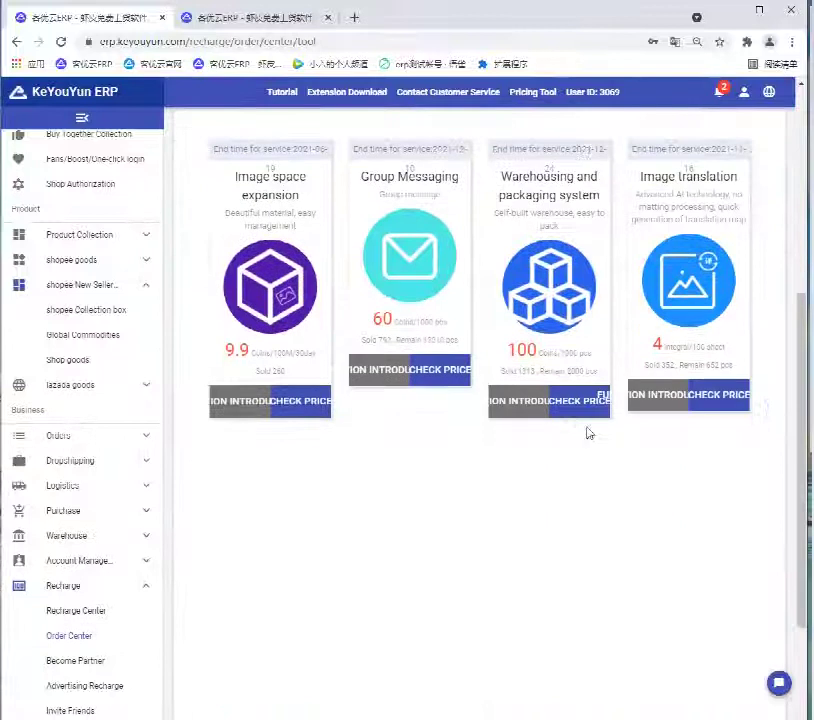
pyautogui.scroll(1, 588, 432)
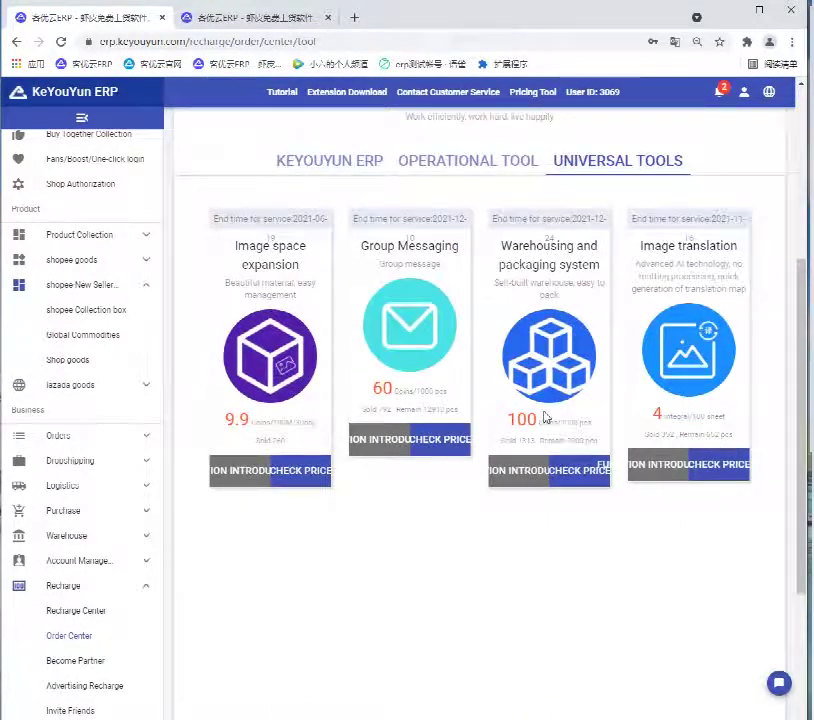
pyautogui.click(583, 483)
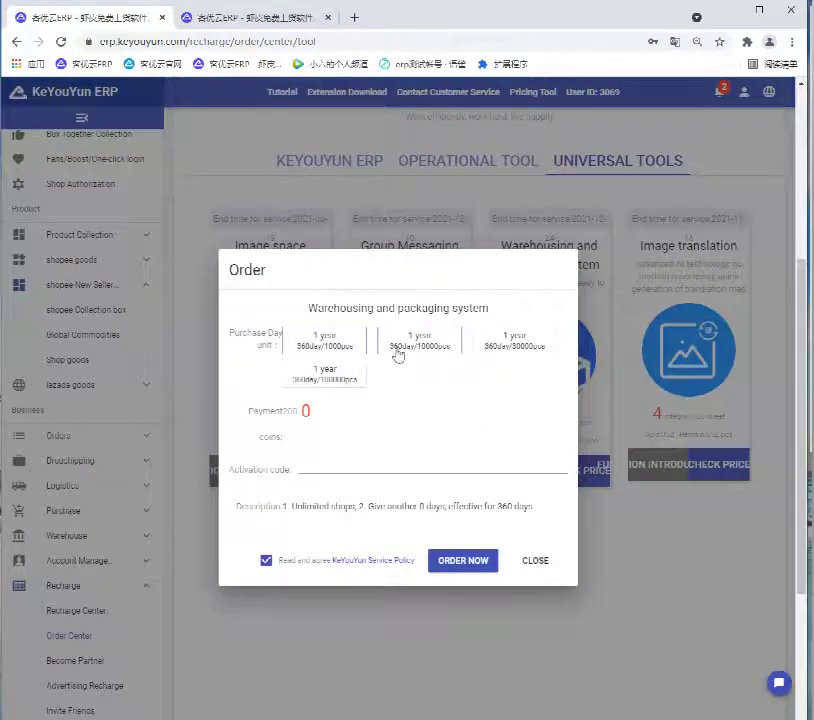
pyautogui.click(283, 346)
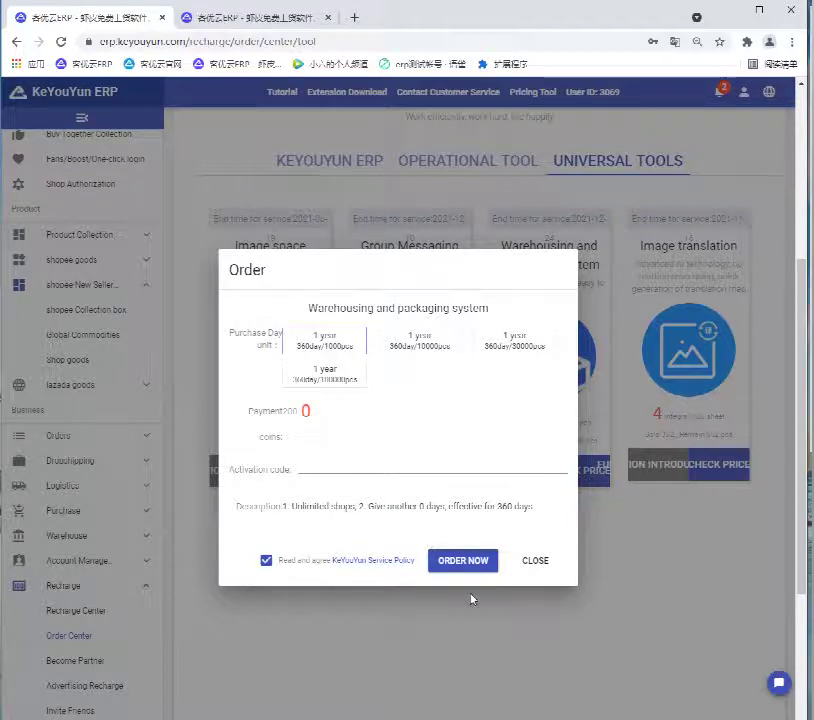
pyautogui.click(537, 563)
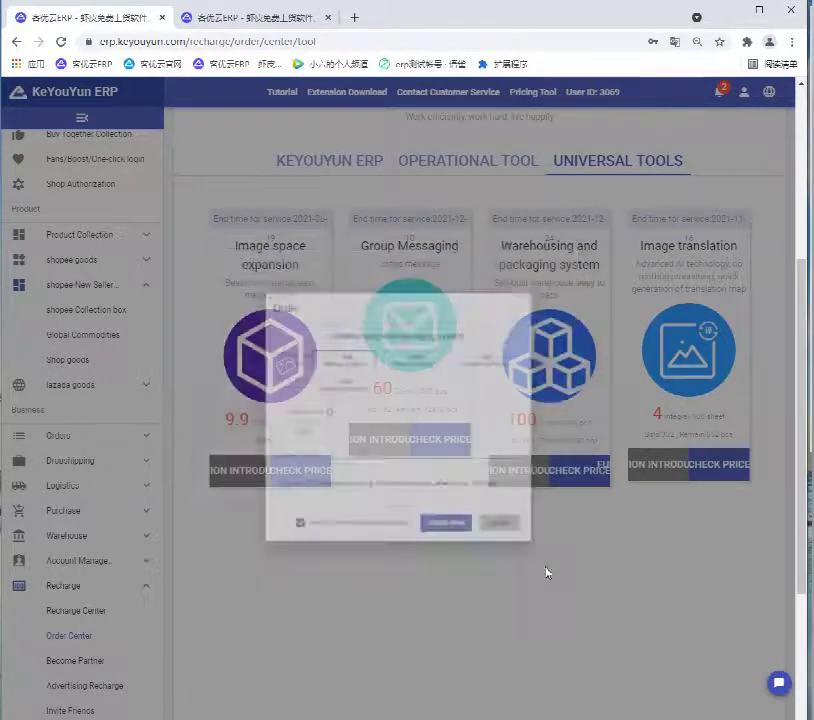
# Step: From Account Manage > Subaccount, start registering a new packaging account
pyautogui.click(118, 564)
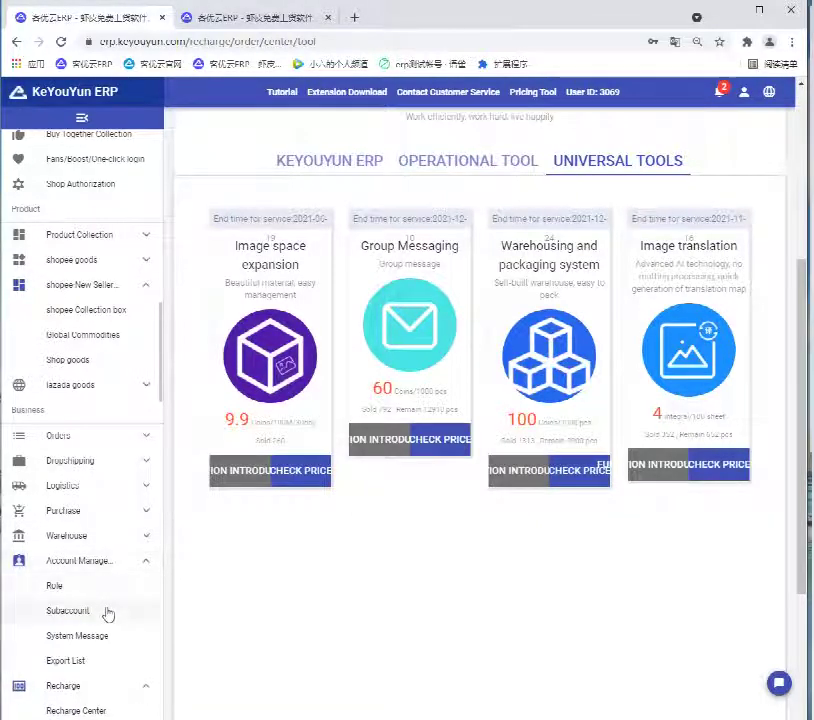
pyautogui.click(108, 611)
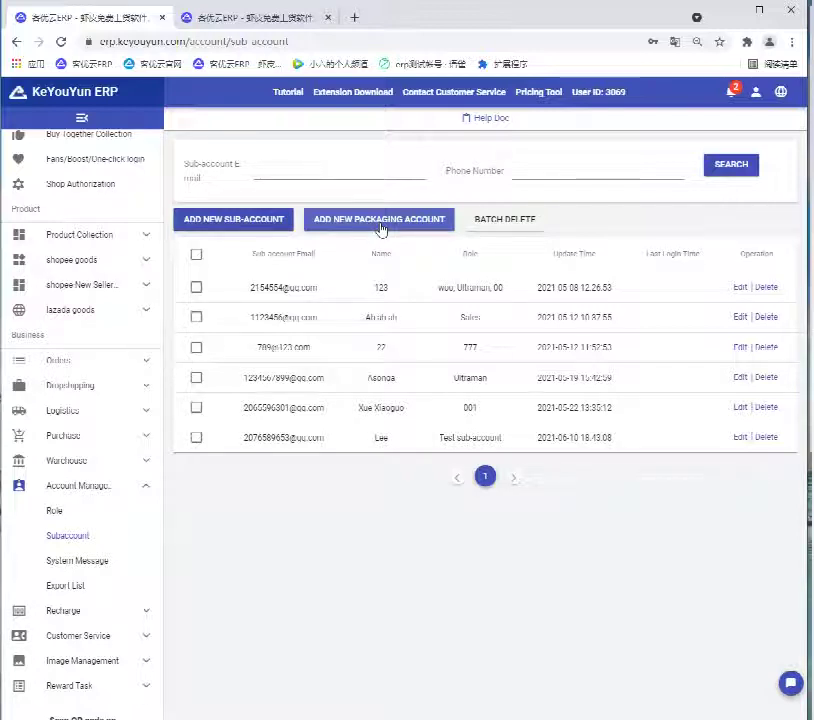
pyautogui.click(380, 219)
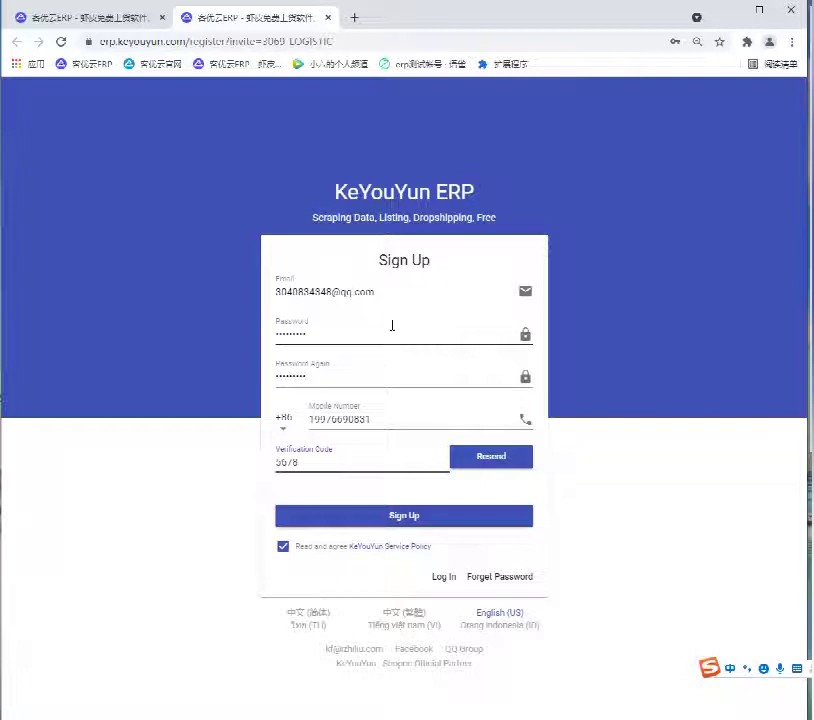
# Step: Add a second contact address from the existing Changsha address history record
pyautogui.click(118, 19)
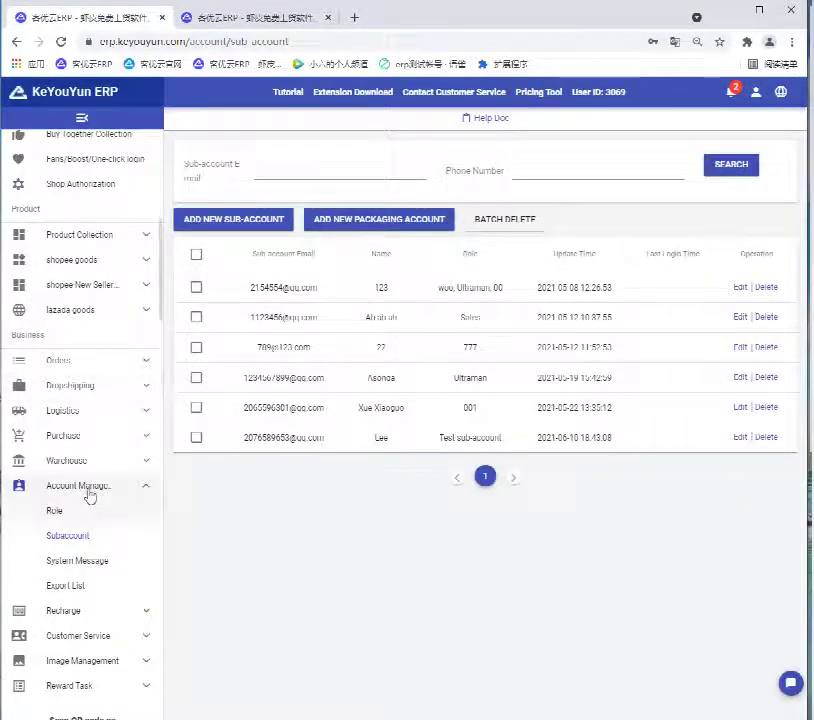
pyautogui.click(124, 420)
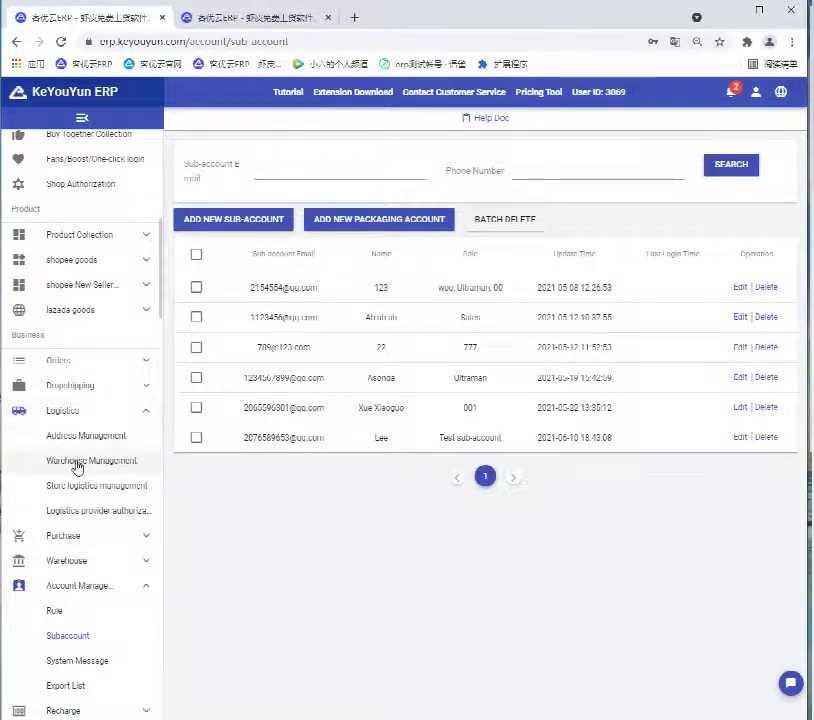
pyautogui.click(97, 437)
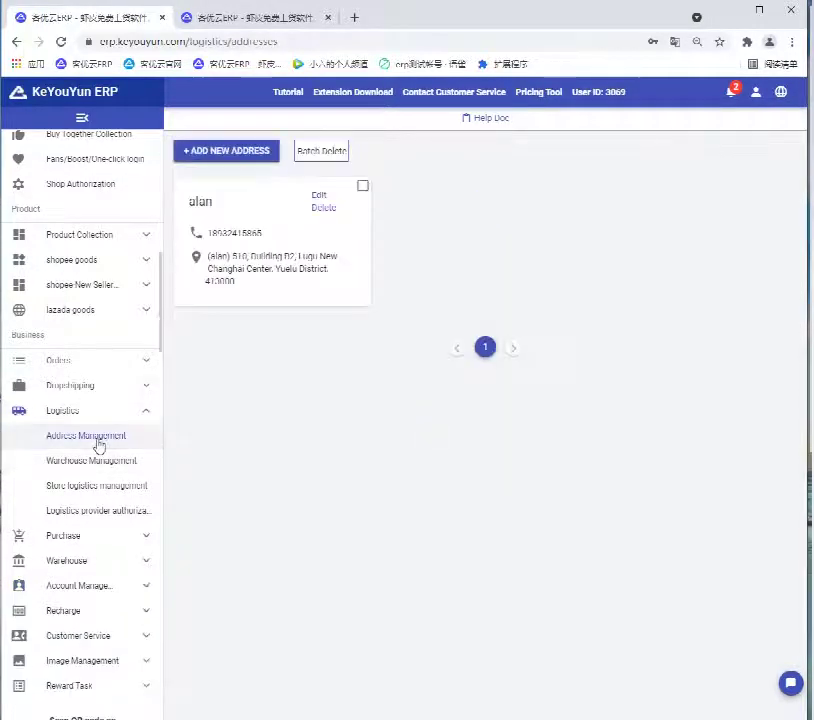
pyautogui.click(249, 156)
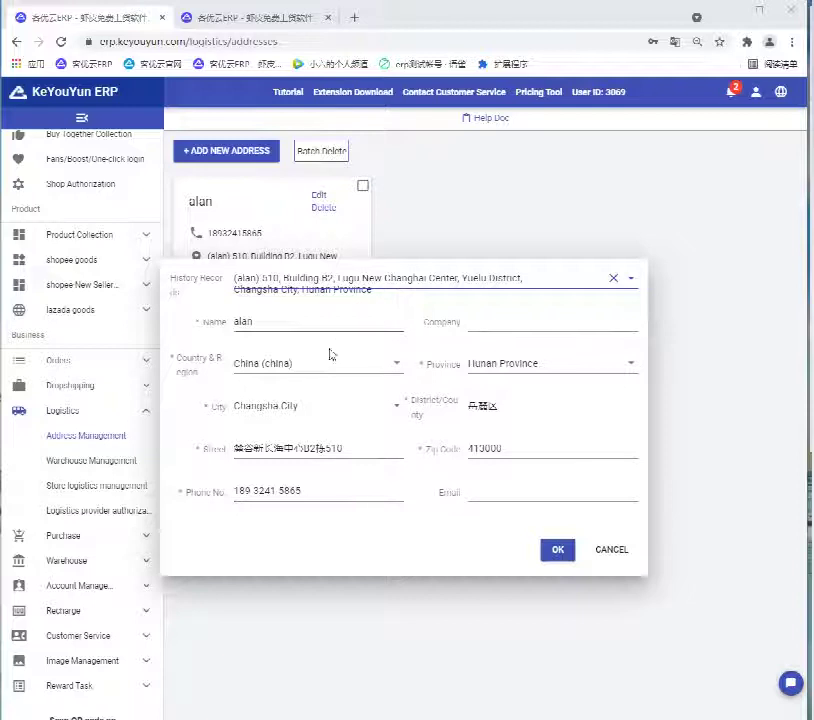
pyautogui.click(559, 557)
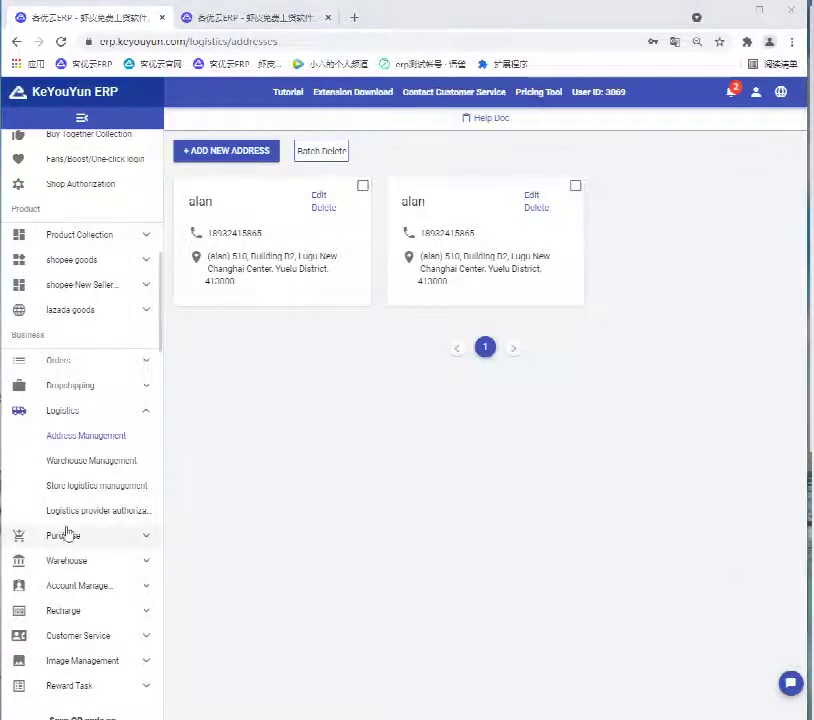
pyautogui.click(101, 562)
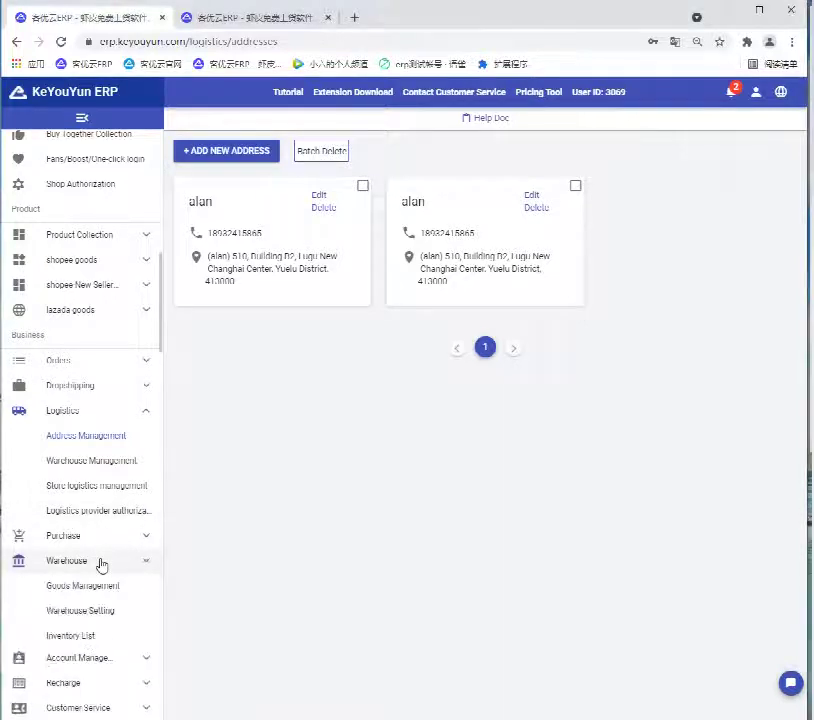
pyautogui.scroll(-1, 101, 565)
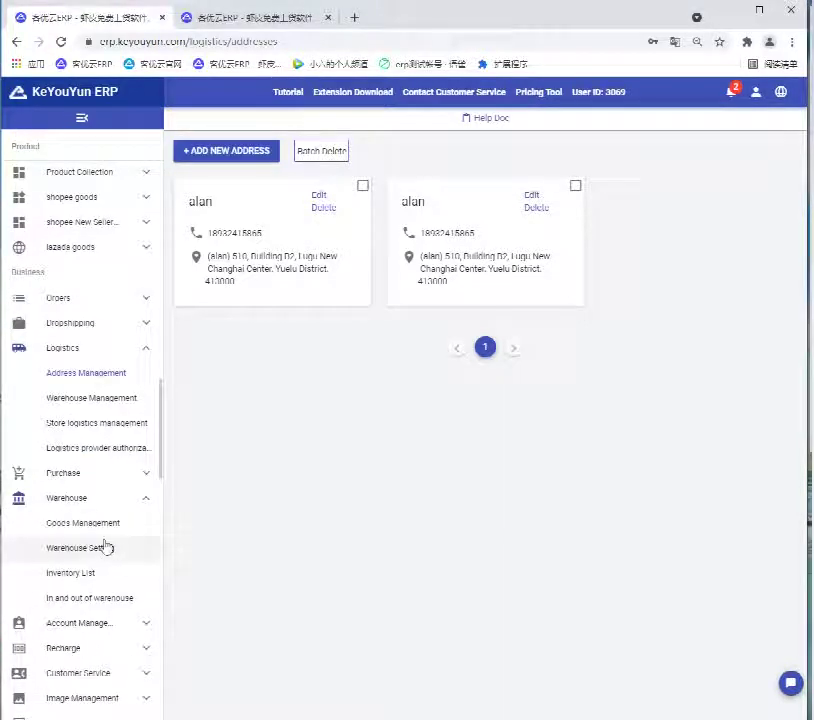
# Step: Create and save a new warehouse named 长沙xx仓 linked to the Changsha contact address
pyautogui.click(104, 552)
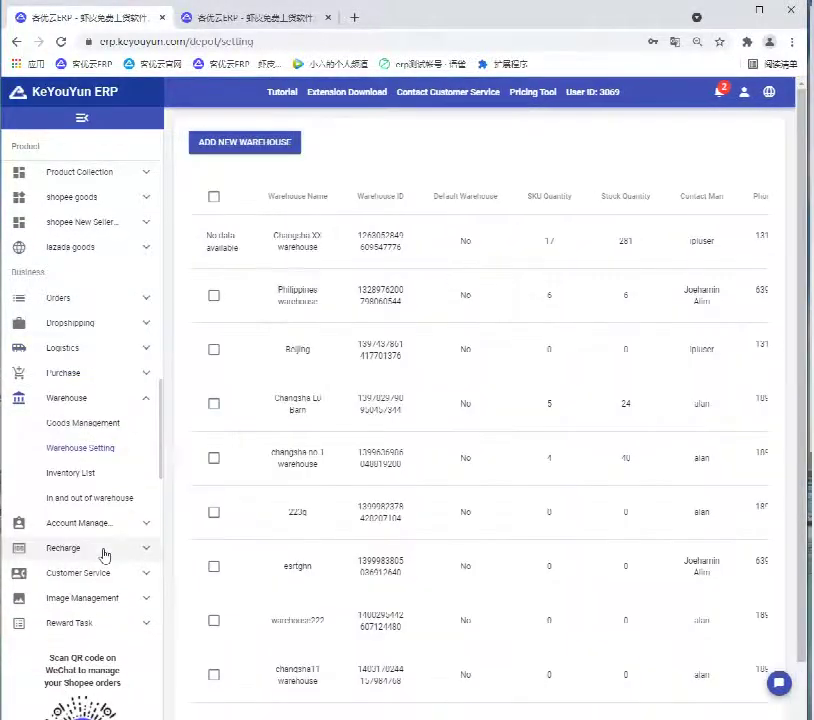
pyautogui.scroll(2, 104, 556)
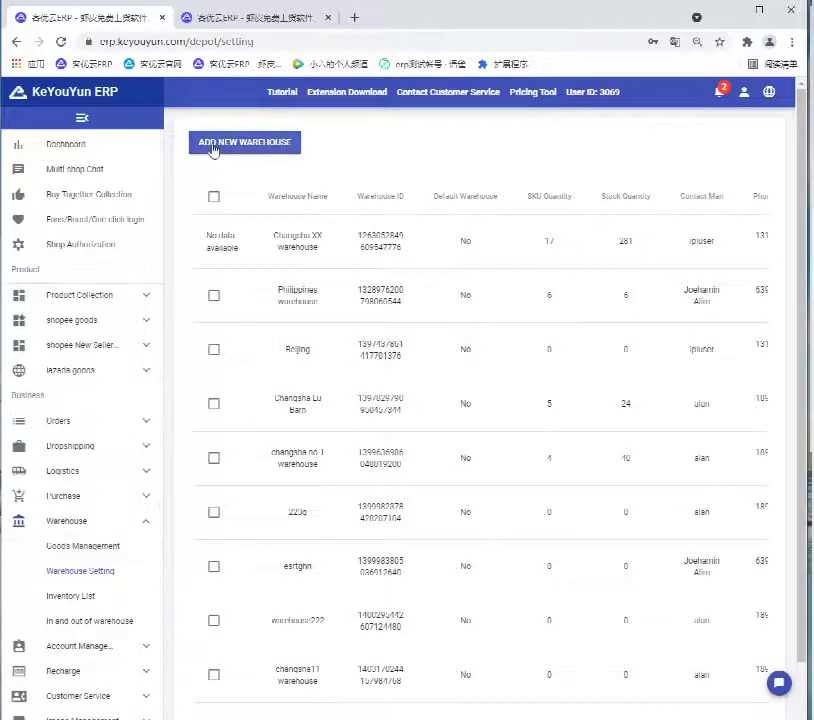
pyautogui.click(253, 150)
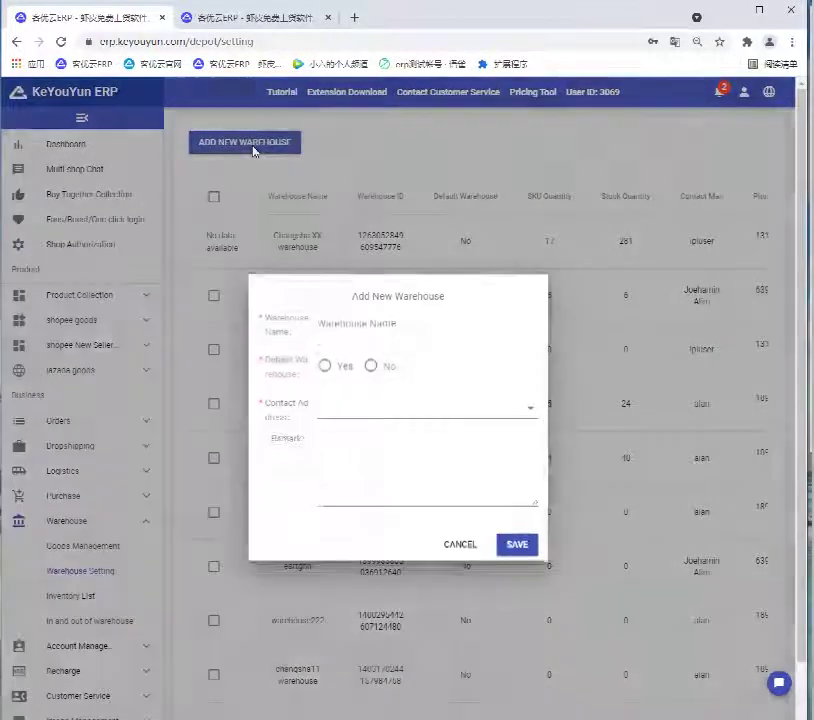
pyautogui.click(361, 323)
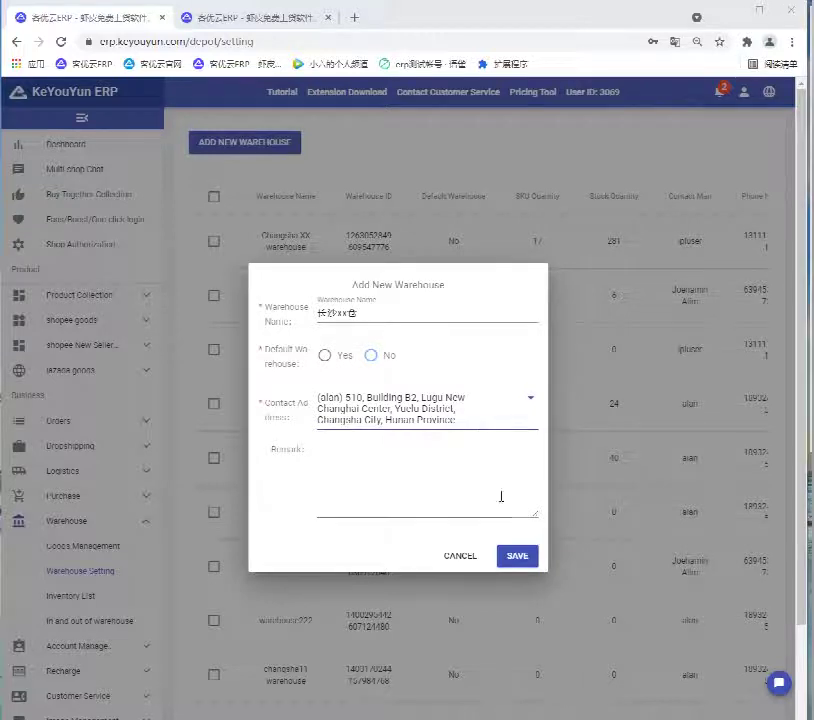
pyautogui.click(516, 557)
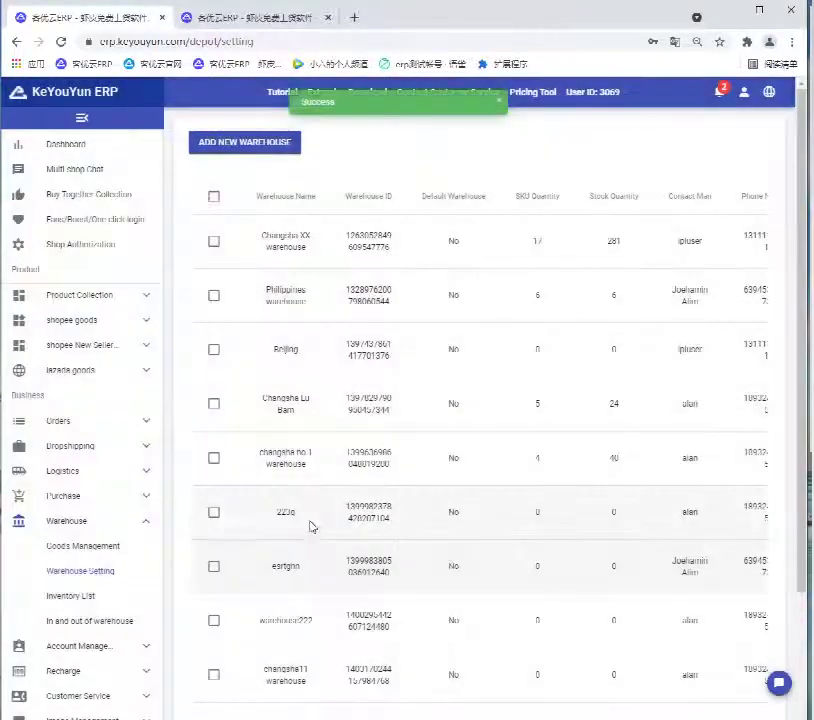
pyautogui.click(130, 472)
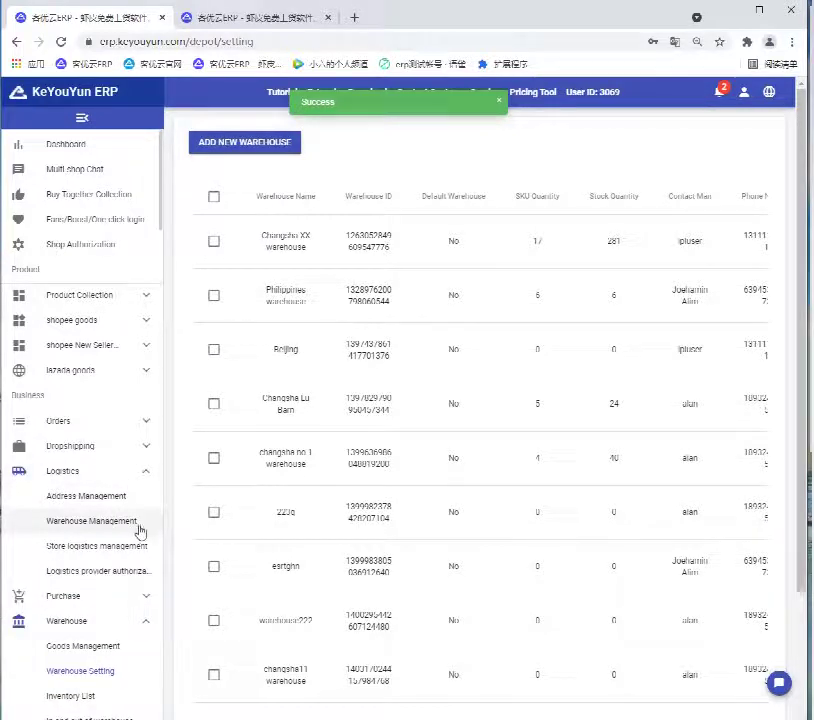
# Step: In Warehouse Management, bind the warehouse forwarder by entering its invitation code
pyautogui.click(128, 526)
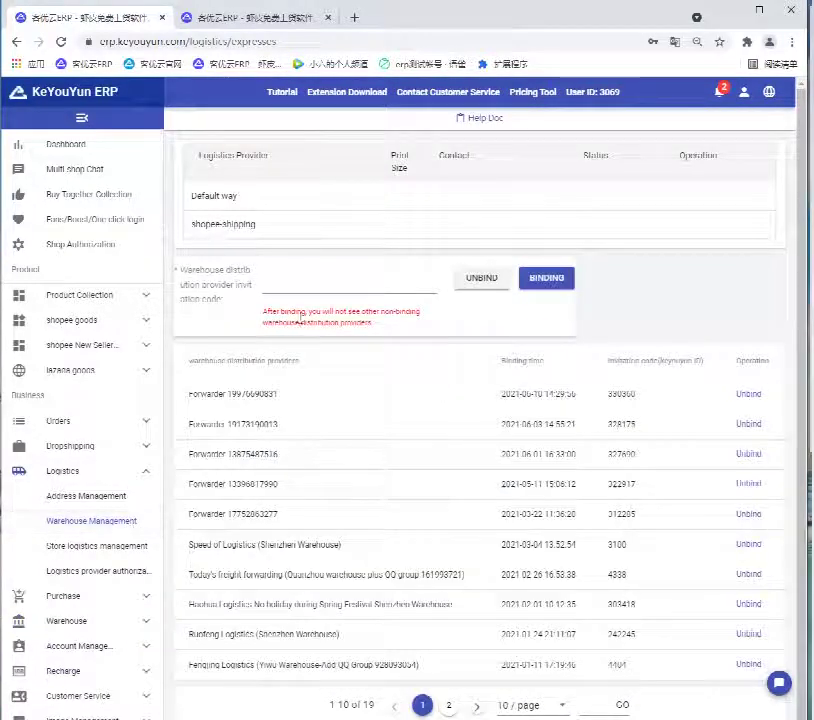
pyautogui.click(321, 284)
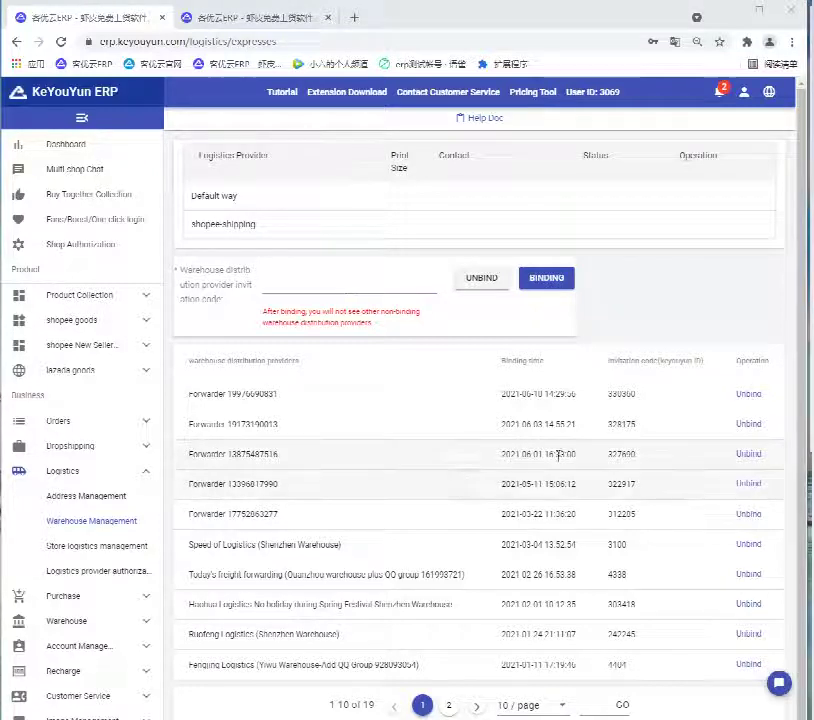
pyautogui.click(351, 287)
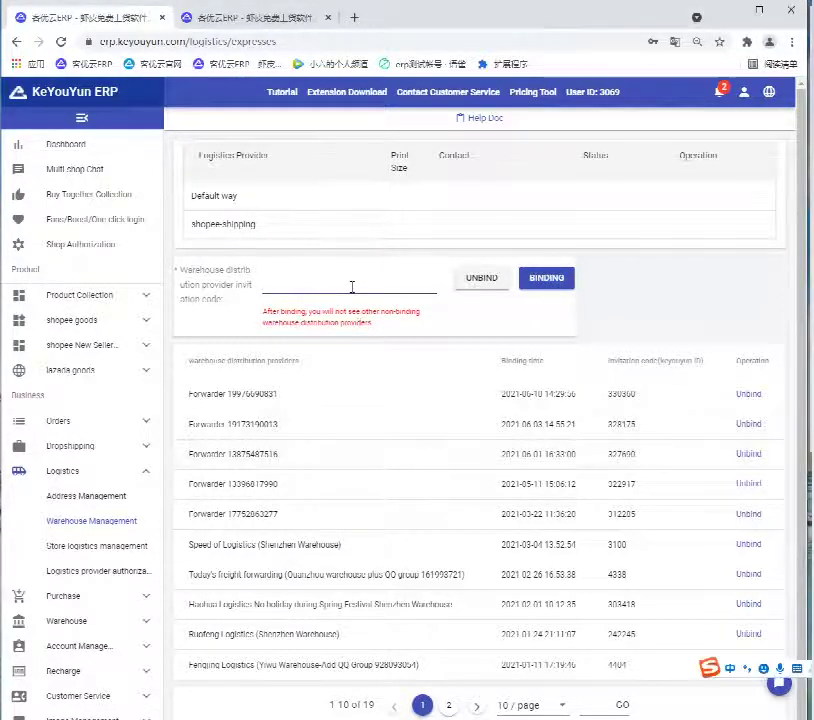
pyautogui.write('3303')
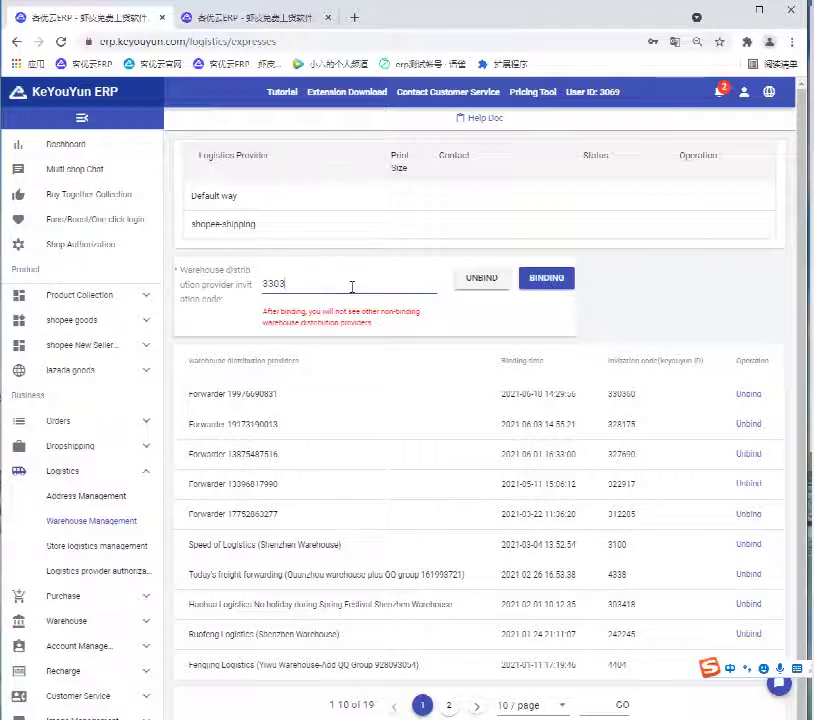
pyautogui.write('60')
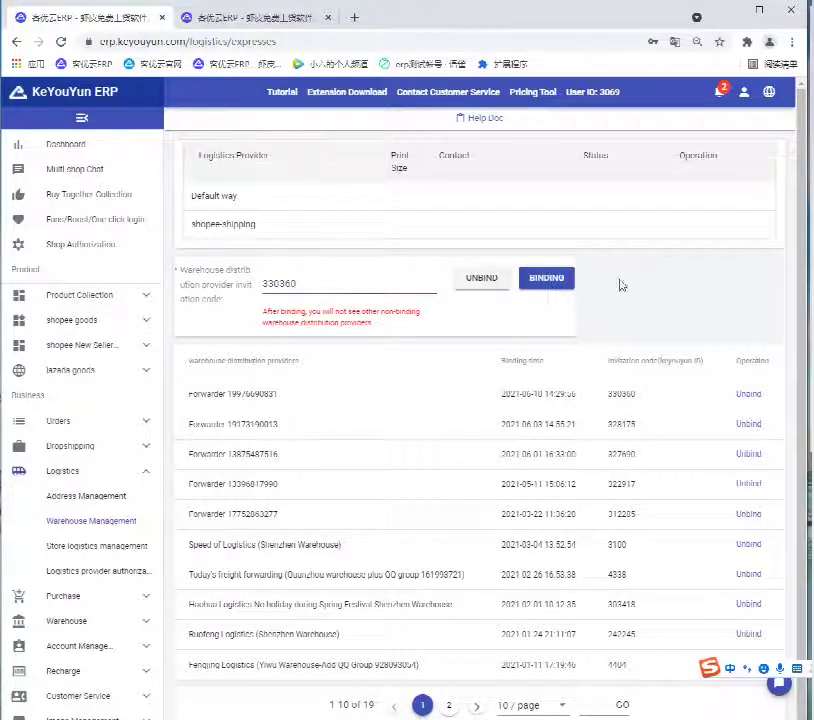
pyautogui.click(547, 282)
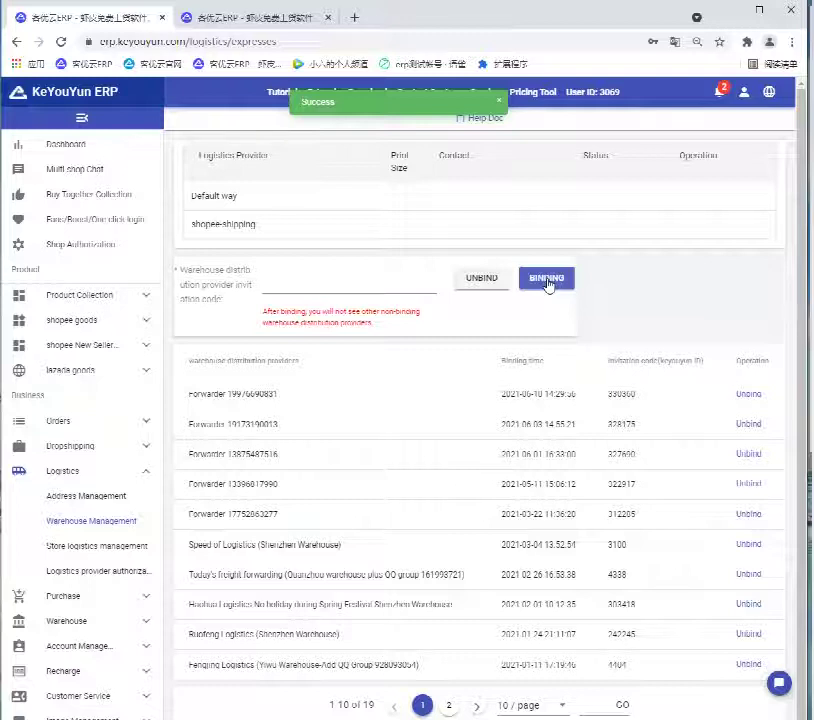
# Step: In All Orders, open the Dropshipping form for the second to-be-shipped order
pyautogui.click(115, 429)
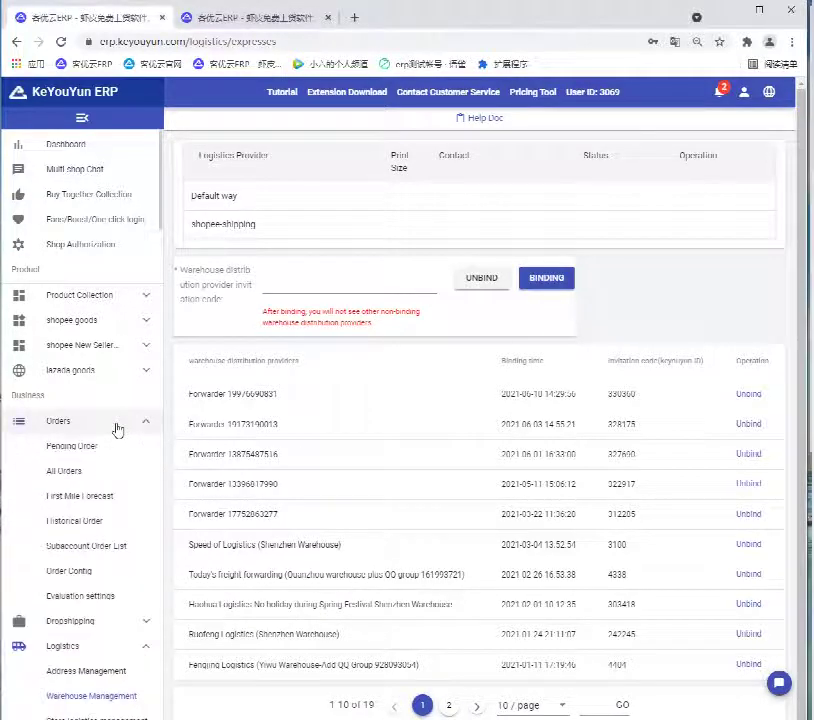
pyautogui.click(88, 478)
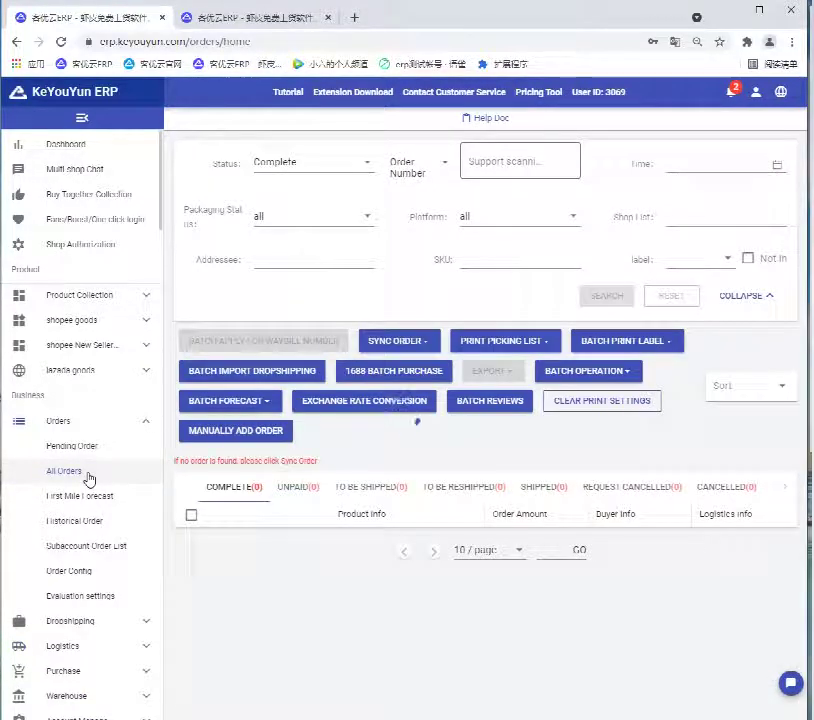
pyautogui.scroll(-10, 190, 315)
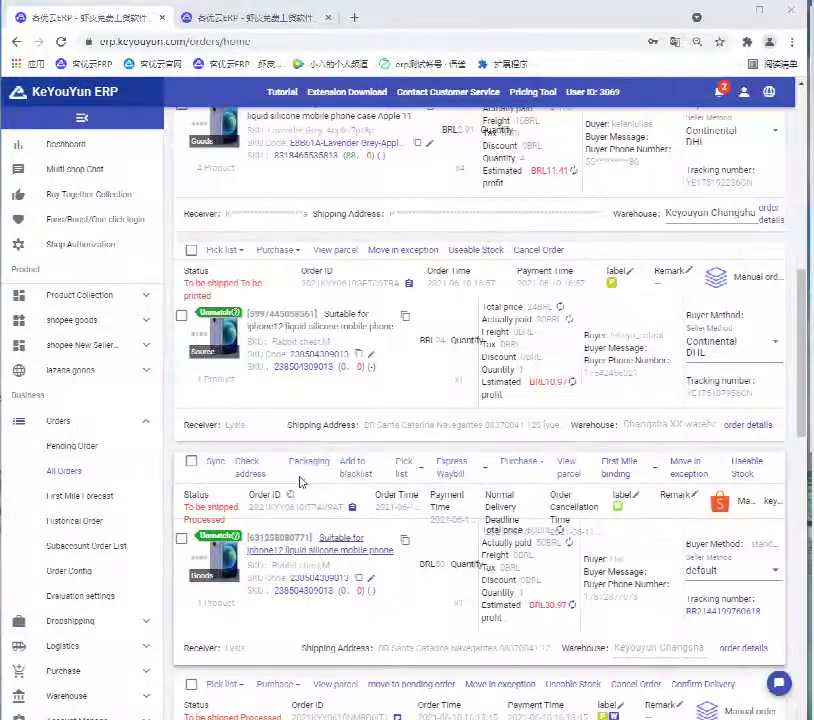
pyautogui.scroll(-5, 202, 302)
pyautogui.click(322, 344)
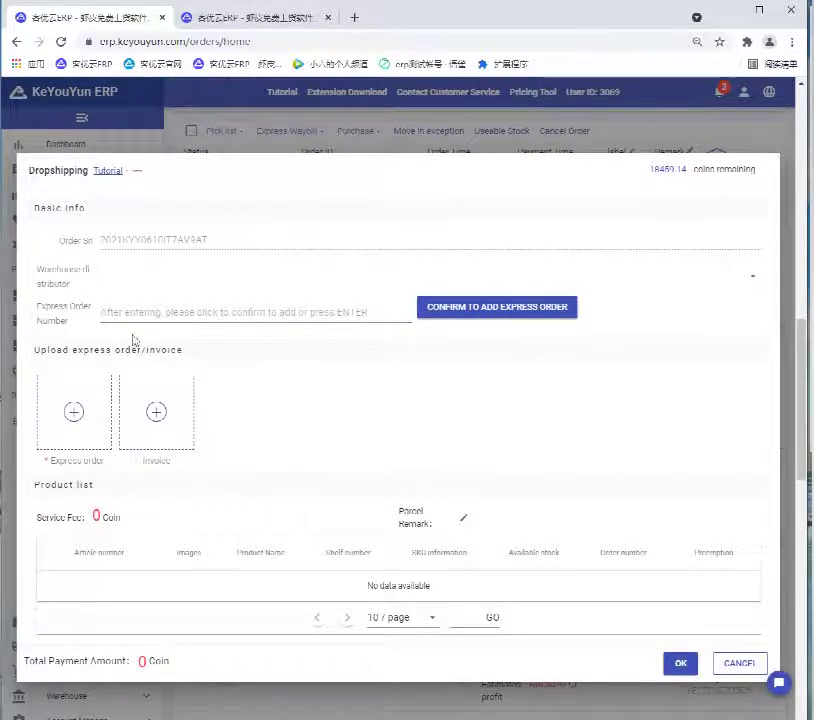
# Step: Choose the bound forwarder as warehouse distributor and begin entering the express order number
pyautogui.click(197, 283)
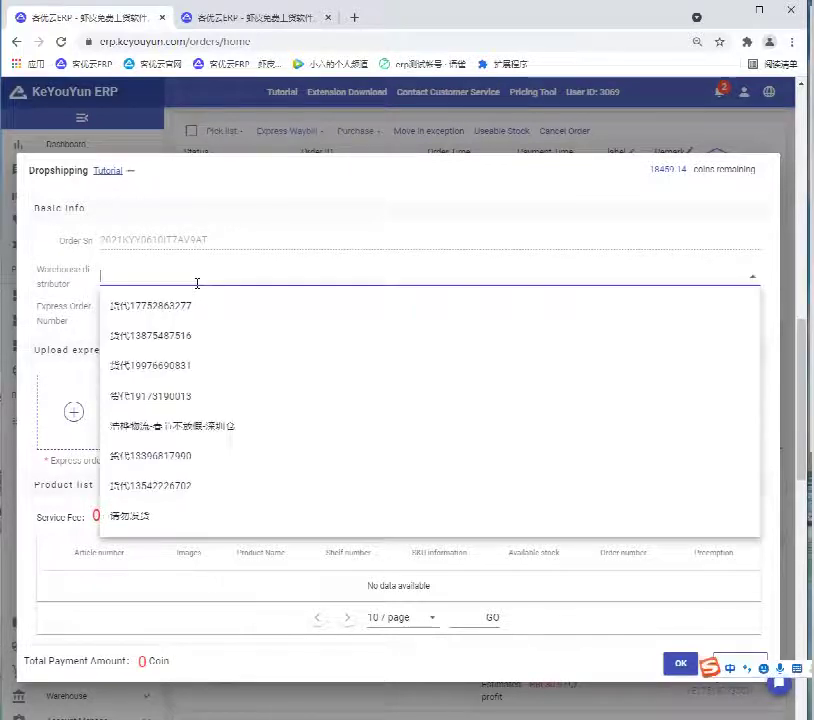
pyautogui.click(171, 365)
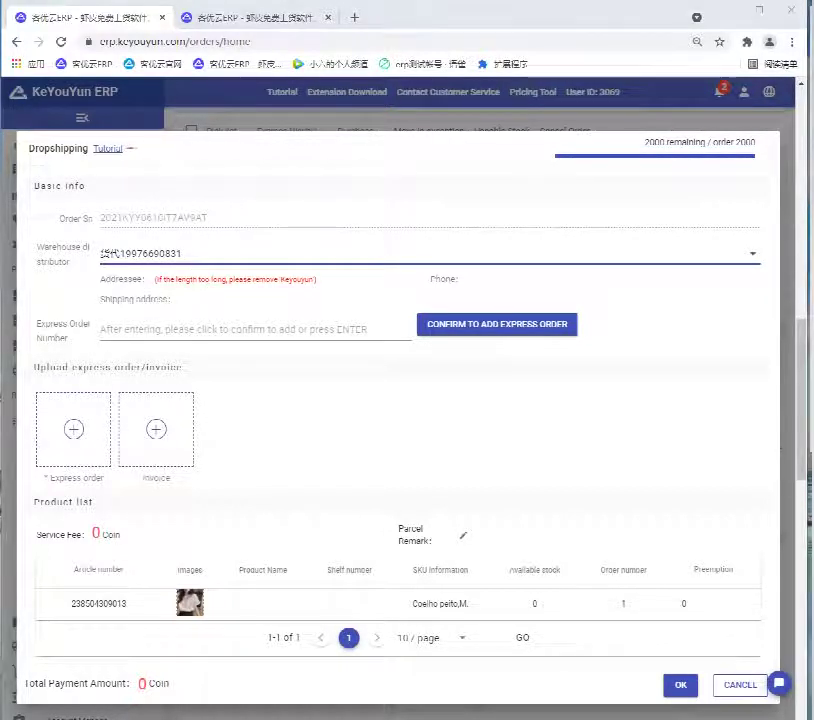
pyautogui.click(195, 336)
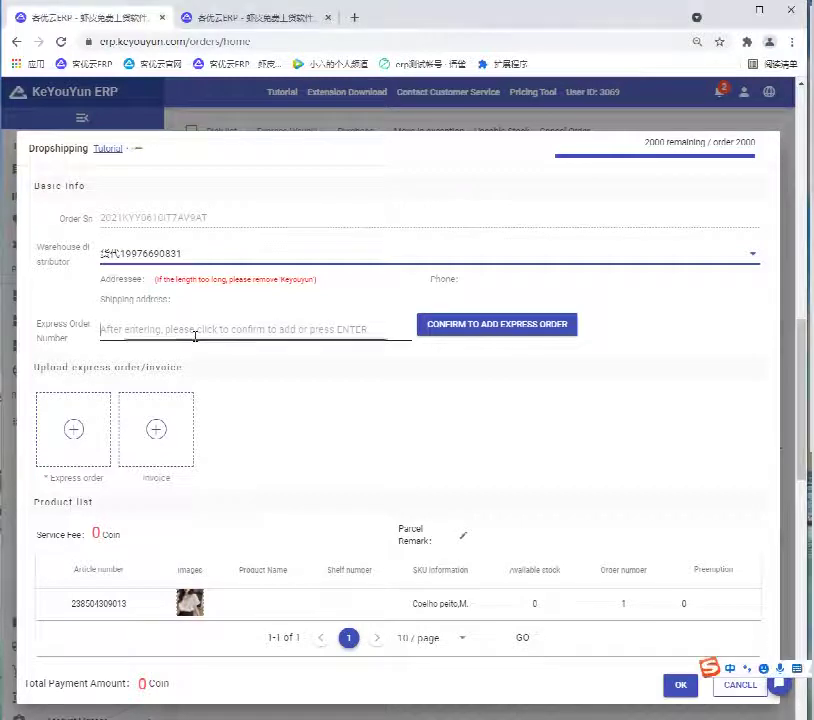
pyautogui.write('546895 6')
pyautogui.press('BackSpace')
pyautogui.press('BackSpace')
pyautogui.write('49-59')
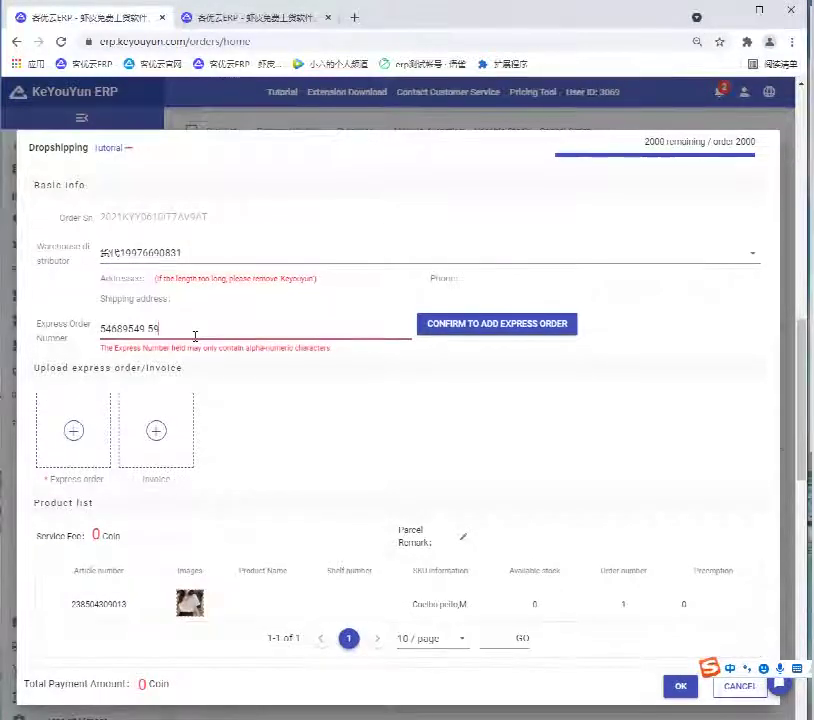
# Step: Correct the express order number, then cancel the Dropshipping form without submitting
pyautogui.press('F12')
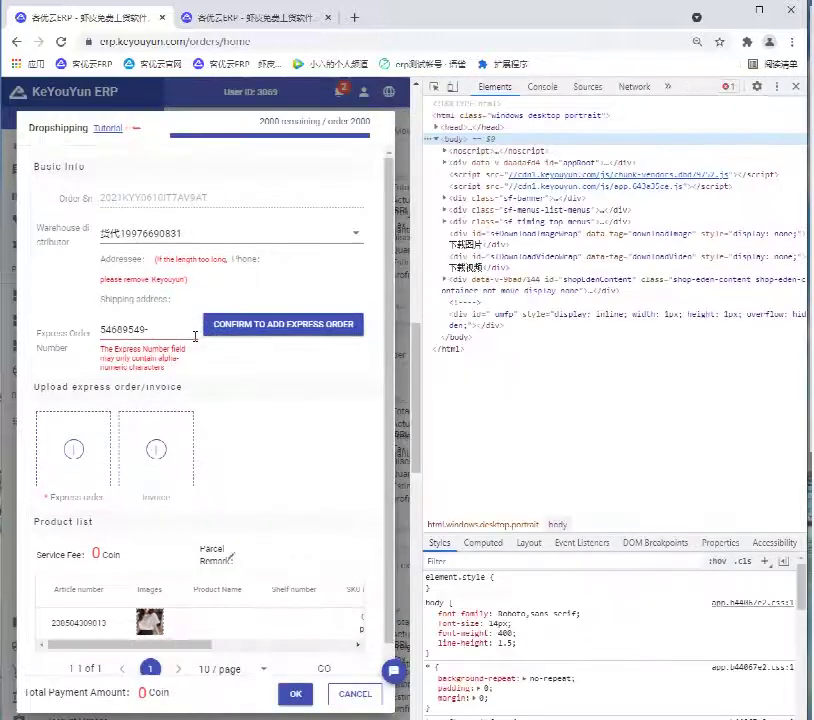
pyautogui.click(798, 87)
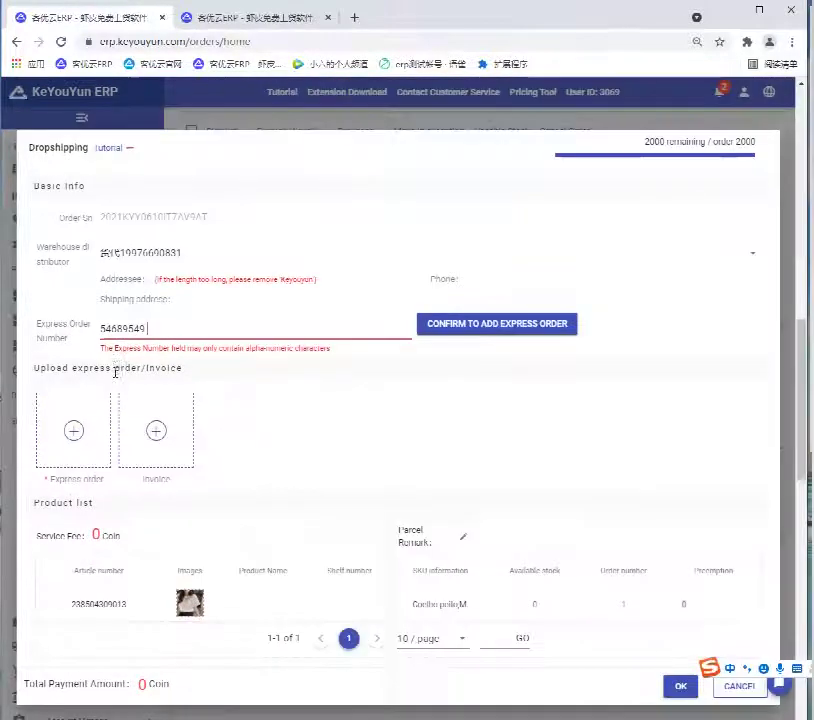
pyautogui.press('BackSpace')
pyautogui.write('5065')
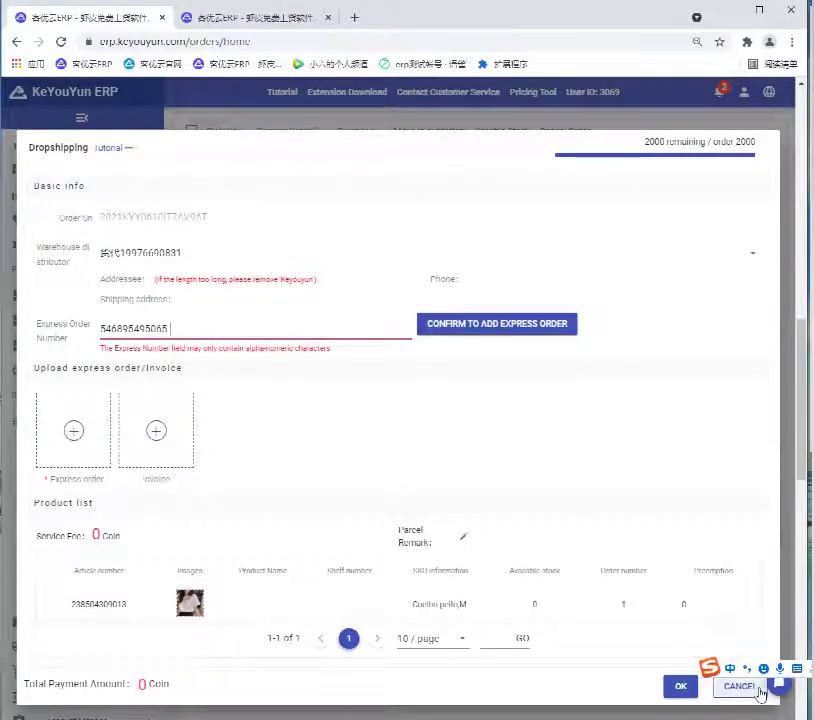
pyautogui.press('BackSpace')
pyautogui.write('567')
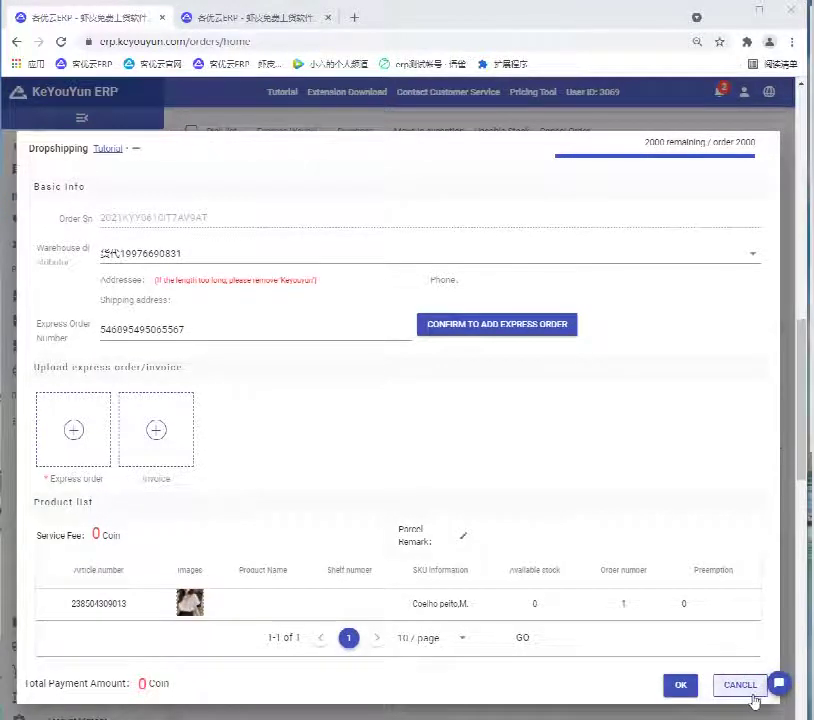
pyautogui.click(740, 686)
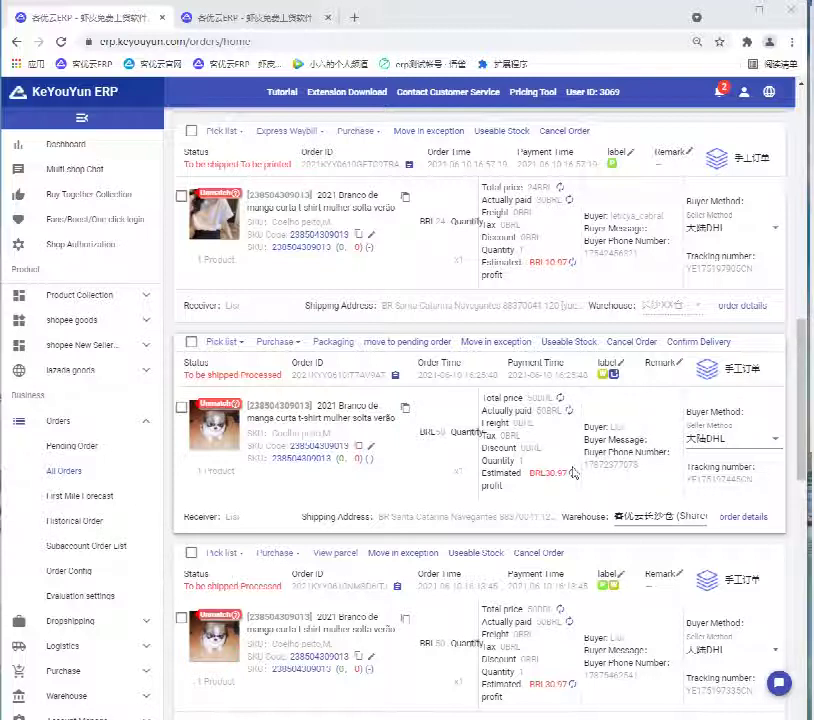
# Step: Show the Contact Customer Service panel with its WeChat QR code
pyautogui.moveTo(434, 100)
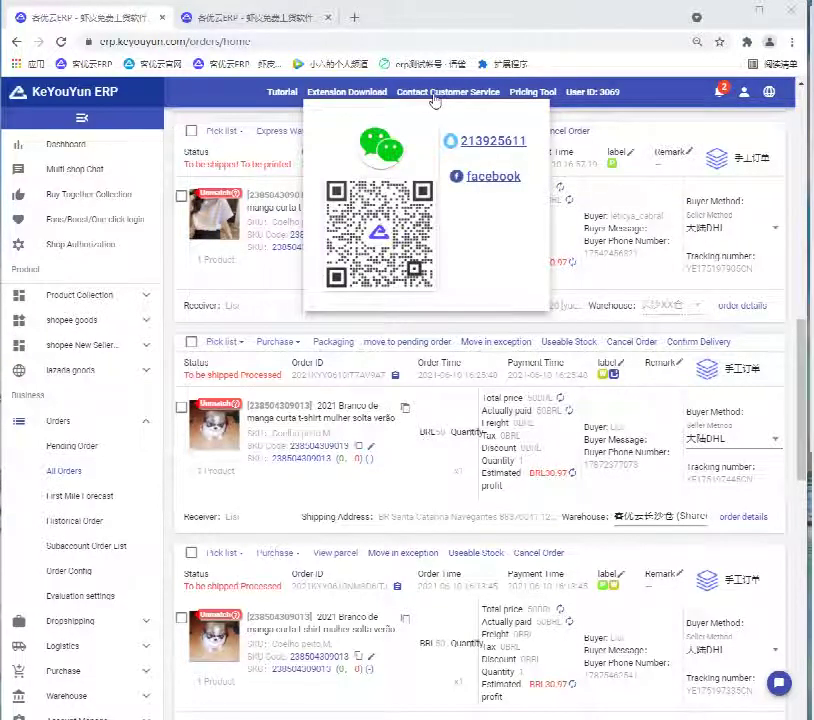
pyautogui.moveTo(404, 170)
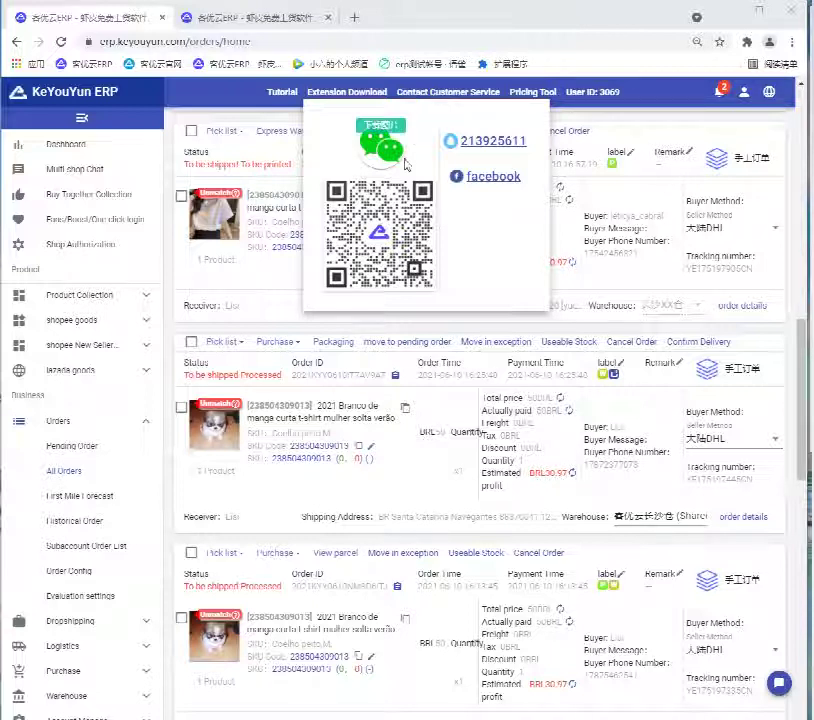